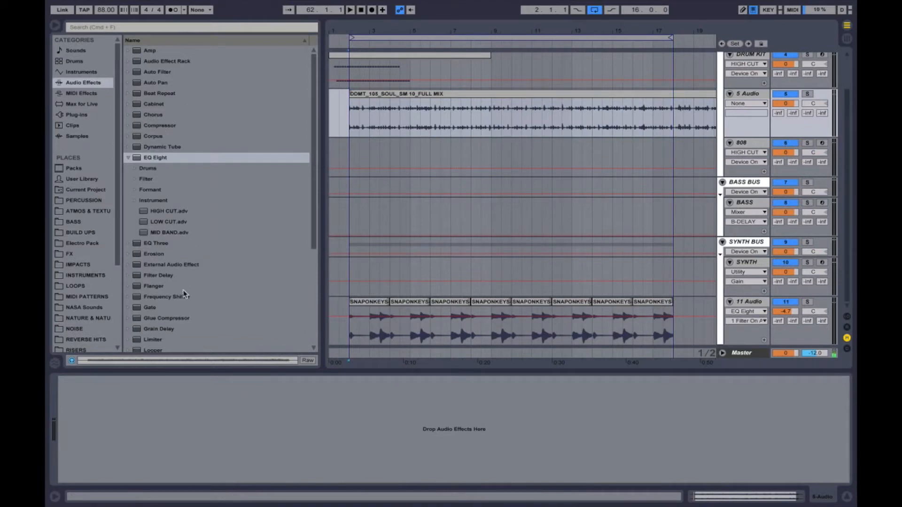
# Add a Glue Compressor to the 5 Audio track.
pyautogui.scroll(-2, 180, 306)
pyautogui.click(175, 301)
pyautogui.doubleClick(175, 301)
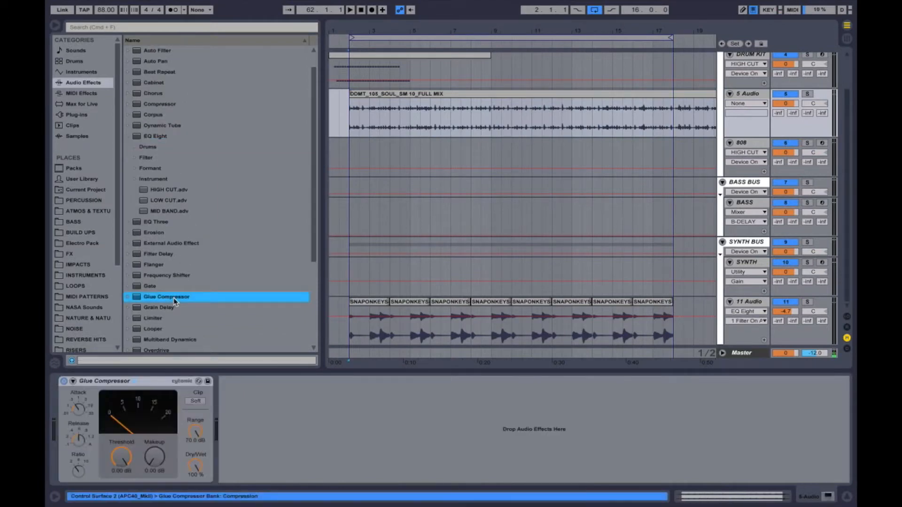
# During playback, set the Glue Compressor's threshold to -18.4 dB, makeup to 4.60 dB and ratio to 4, and shorten its release.
pyautogui.press('space')
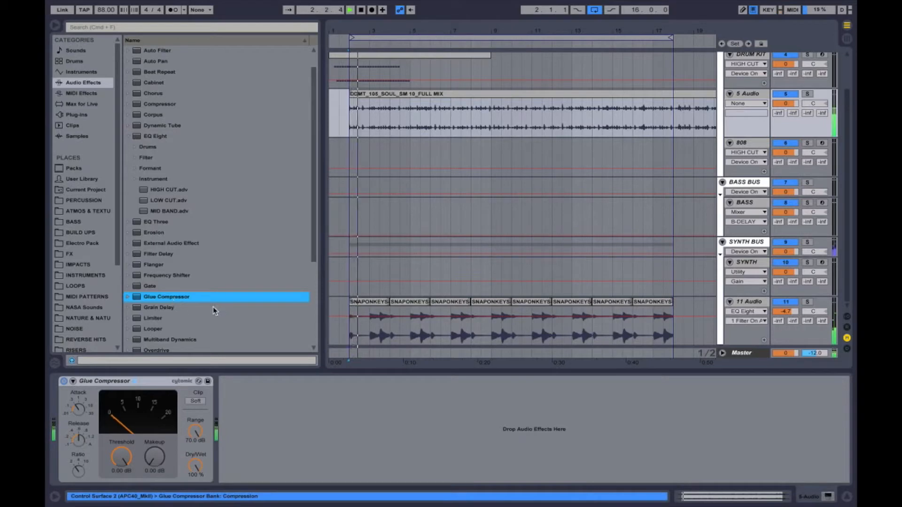
pyautogui.moveTo(127, 458); pyautogui.dragTo(121, 459)
pyautogui.click(78, 452)
pyautogui.moveTo(158, 460)
pyautogui.mouseDown()
pyautogui.moveTo(158, 448)
pyautogui.moveTo(126, 455)
pyautogui.moveTo(154, 463)
pyautogui.mouseUp()
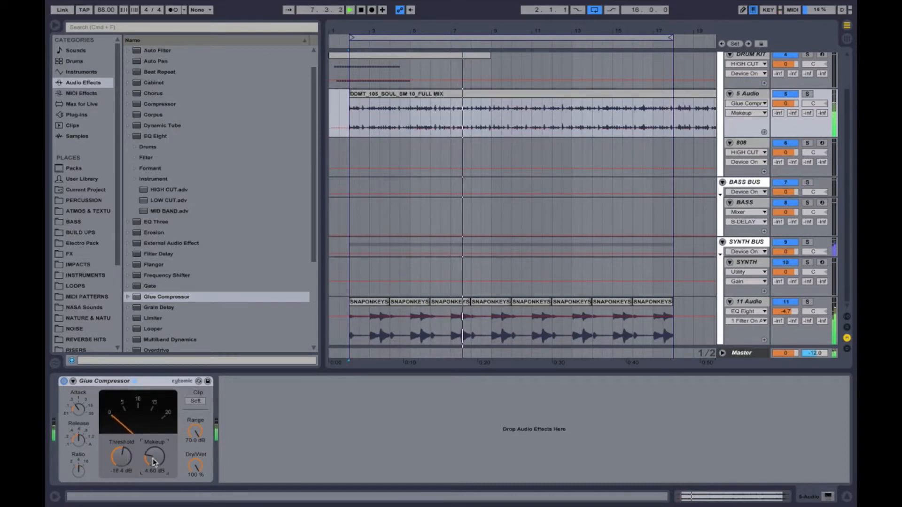
pyautogui.click(77, 441)
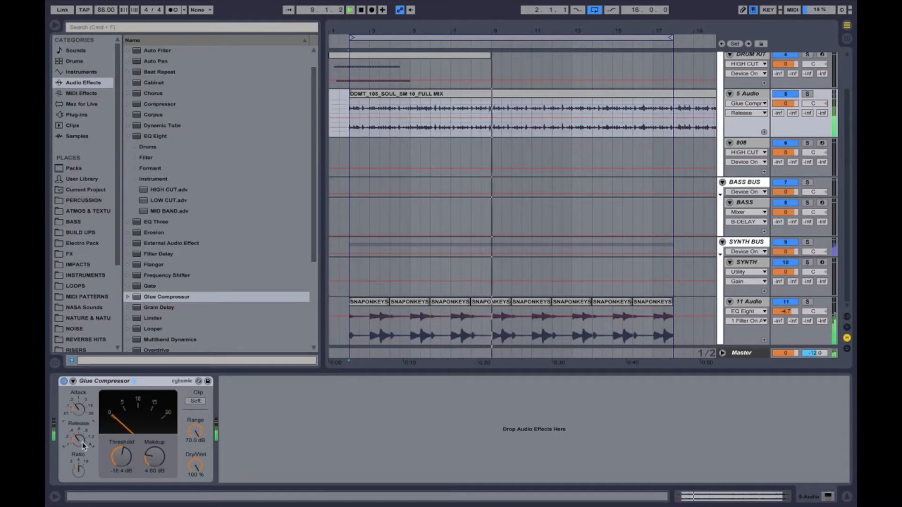
# Compare the 5 Audio track with the Glue Compressor bypassed, stop playback and re-enable the compressor.
pyautogui.click(65, 381)
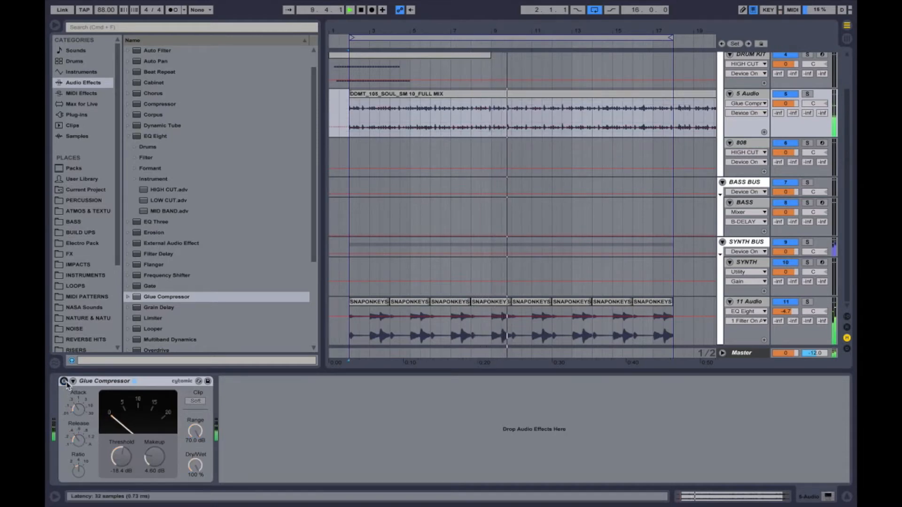
pyautogui.press('space')
pyautogui.click(64, 381)
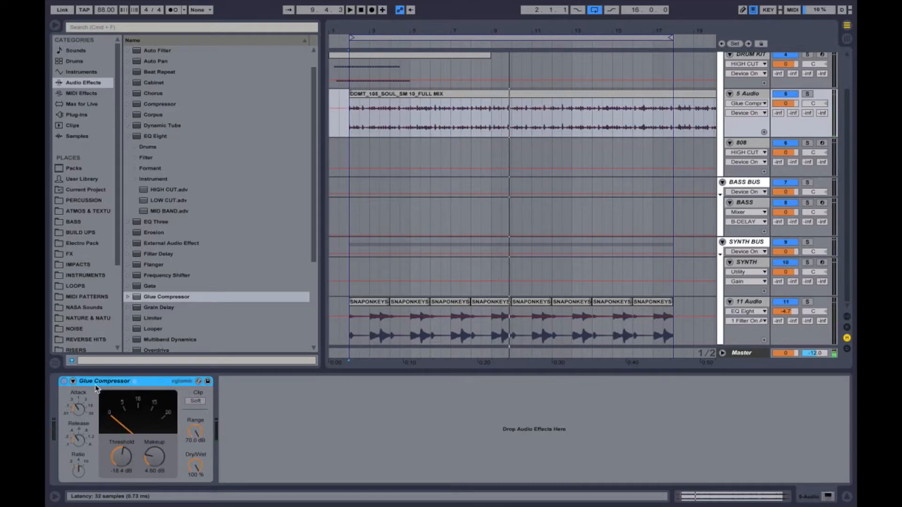
# Group the Glue Compressor into an Audio Effect Rack, show its chain list and create a second, empty chain.
pyautogui.press('super+g')
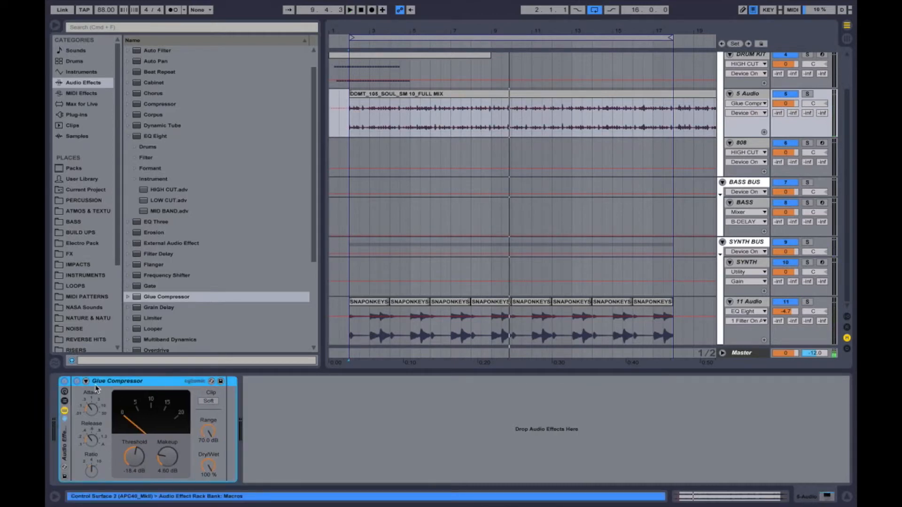
pyautogui.click(64, 401)
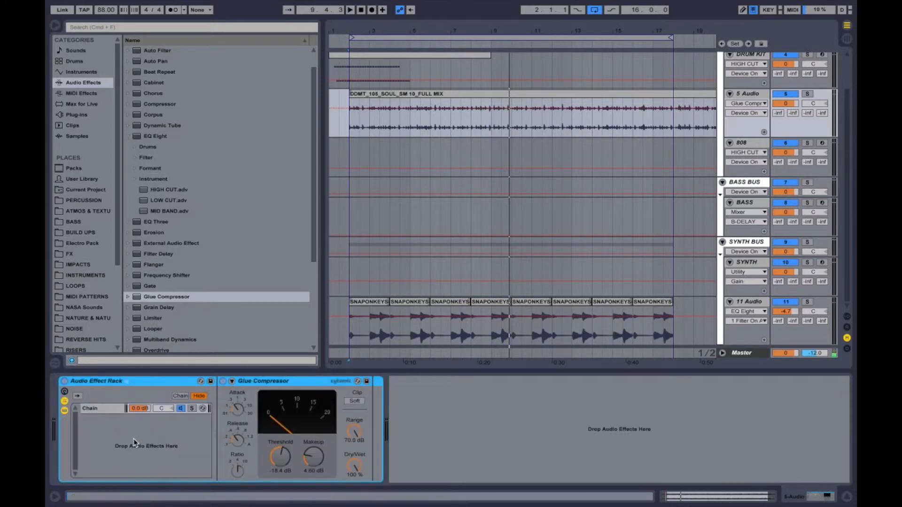
pyautogui.click(101, 408)
pyautogui.rightClick(134, 387)
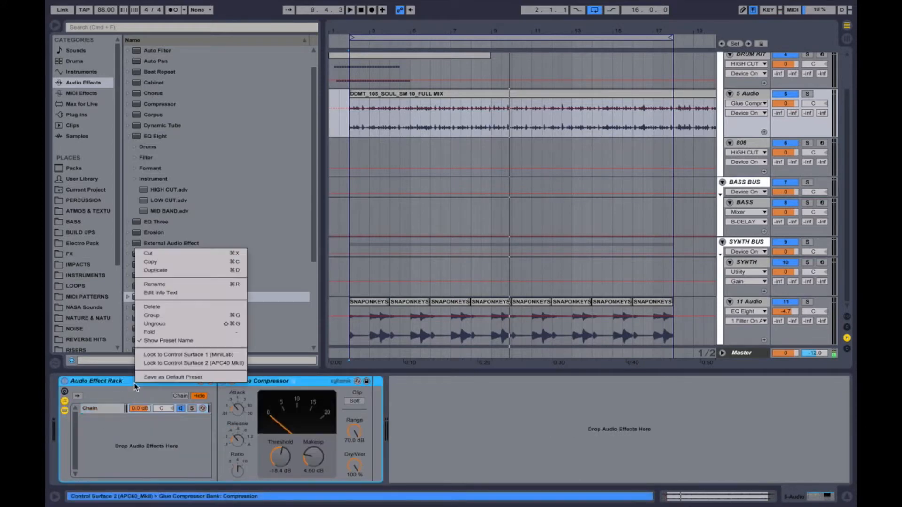
pyautogui.click(156, 442)
pyautogui.rightClick(131, 436)
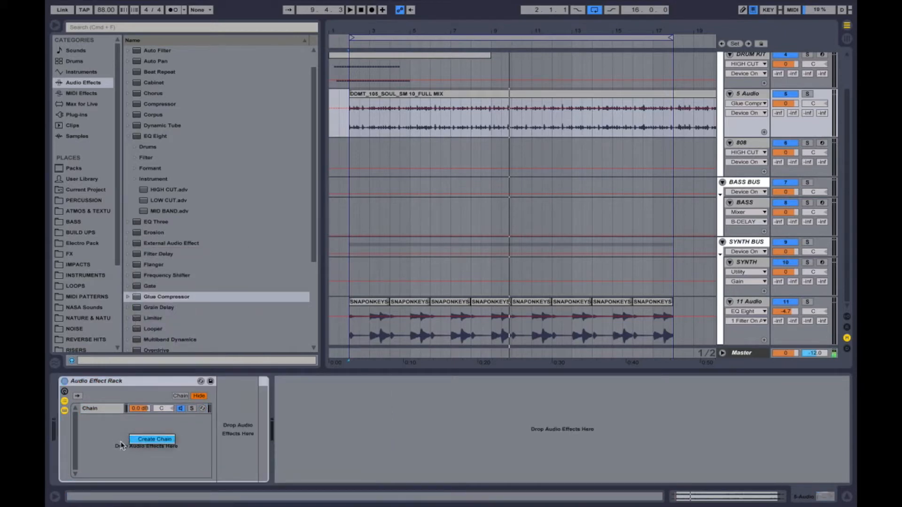
pyautogui.click(142, 440)
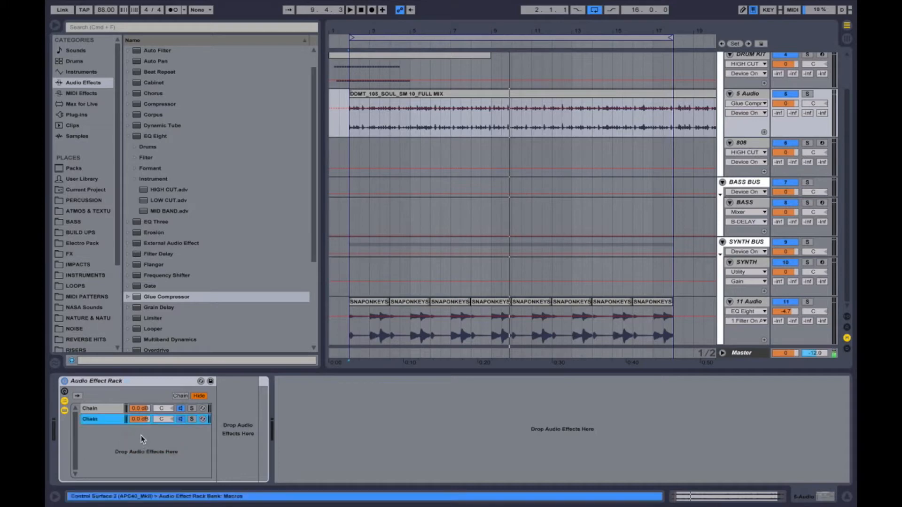
# Set the volume of both chains in the Glue Compressor's rack to -6.0 dB.
pyautogui.click(139, 410)
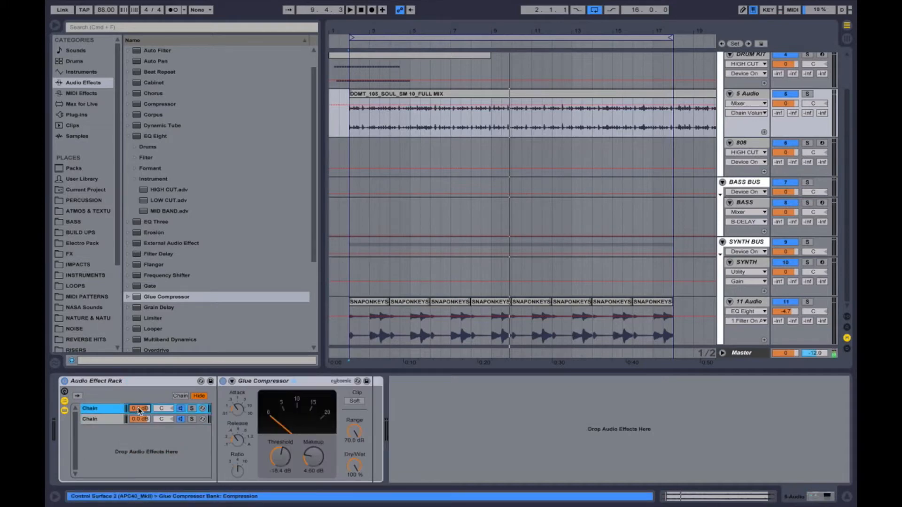
pyautogui.press('Return')
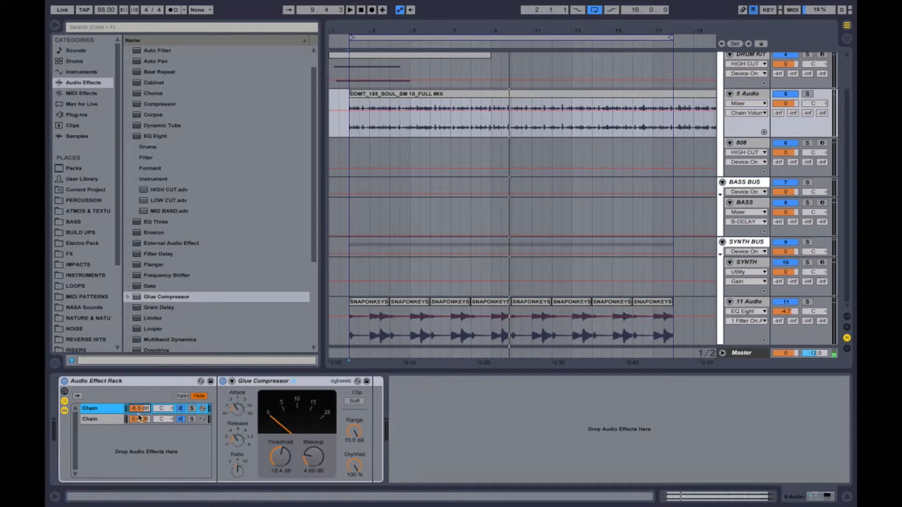
pyautogui.click(139, 419)
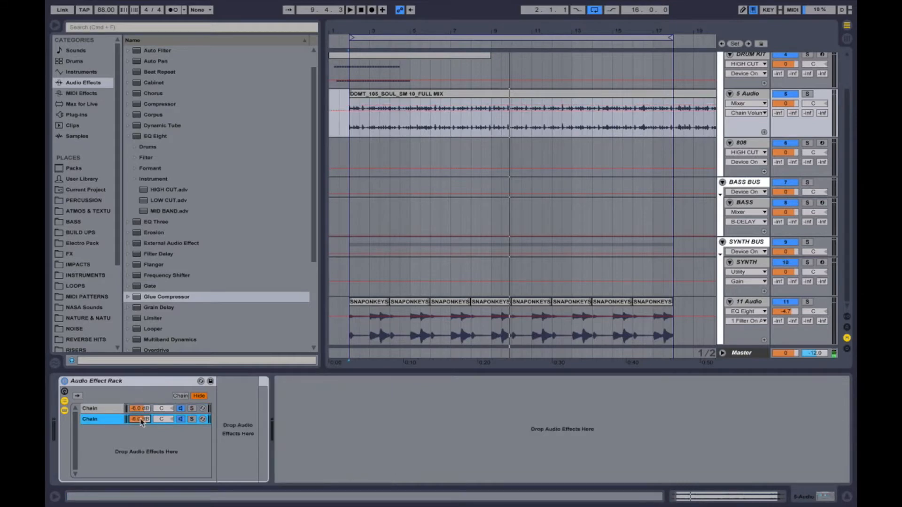
# Check the devices on both chains and audition the track with the Glue Compressor bypassed and active.
pyautogui.click(107, 410)
pyautogui.click(103, 419)
pyautogui.click(108, 407)
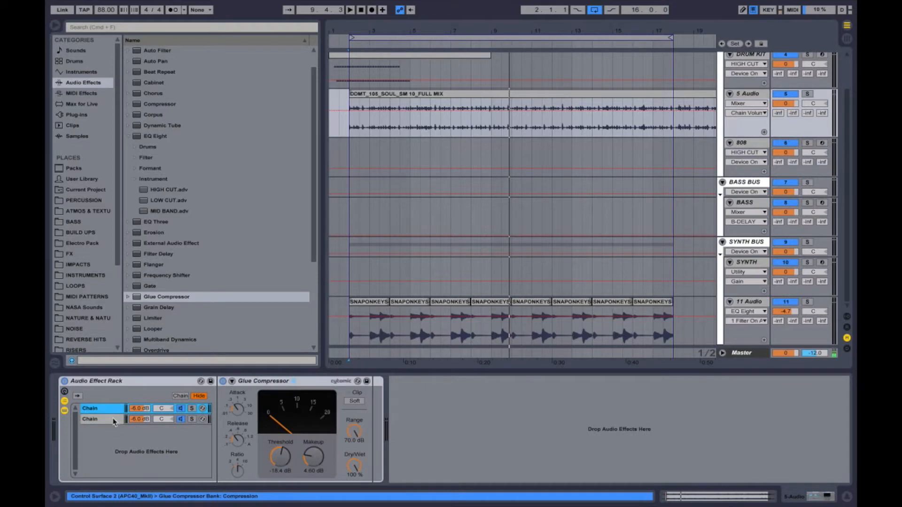
pyautogui.click(223, 382)
pyautogui.press('space')
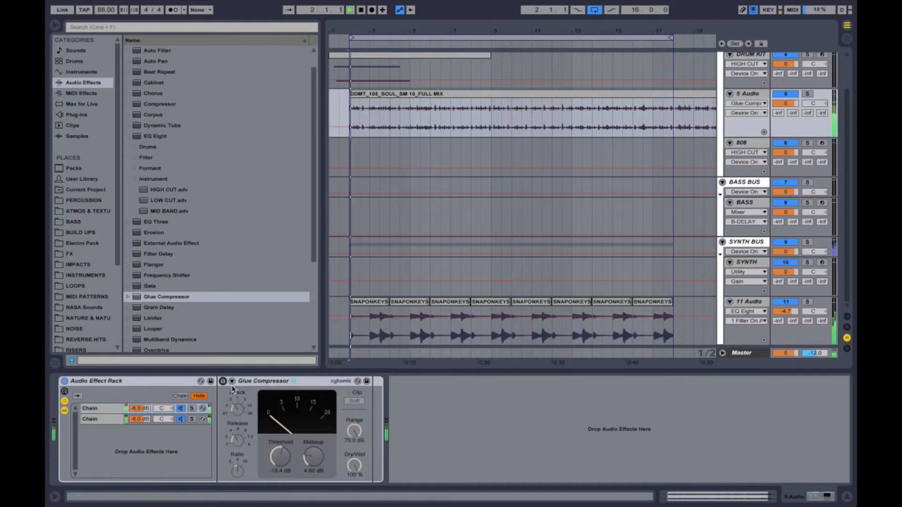
pyautogui.click(65, 381)
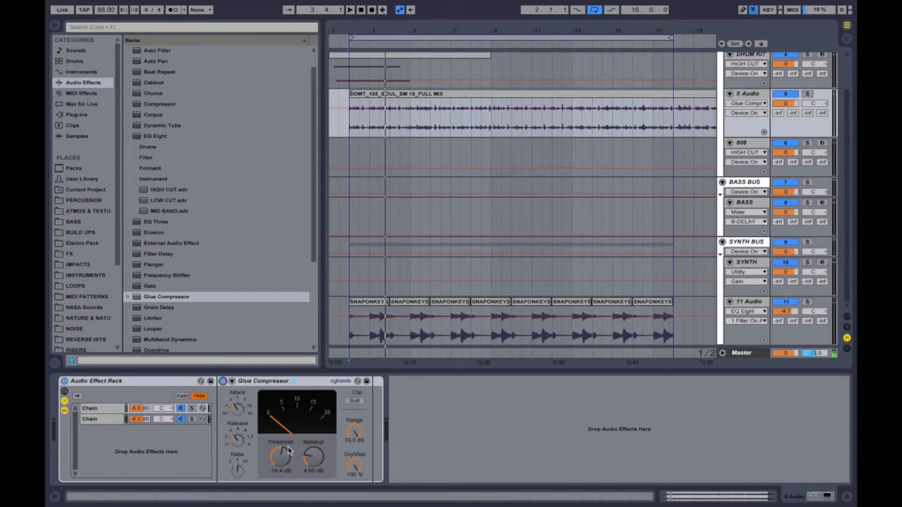
# Set the Glue Compressor's threshold to -32.4 dB and makeup to 10.2 dB, shorten its attack, and compare against the bypassed rack.
pyautogui.moveTo(289, 457); pyautogui.dragTo(314, 458)
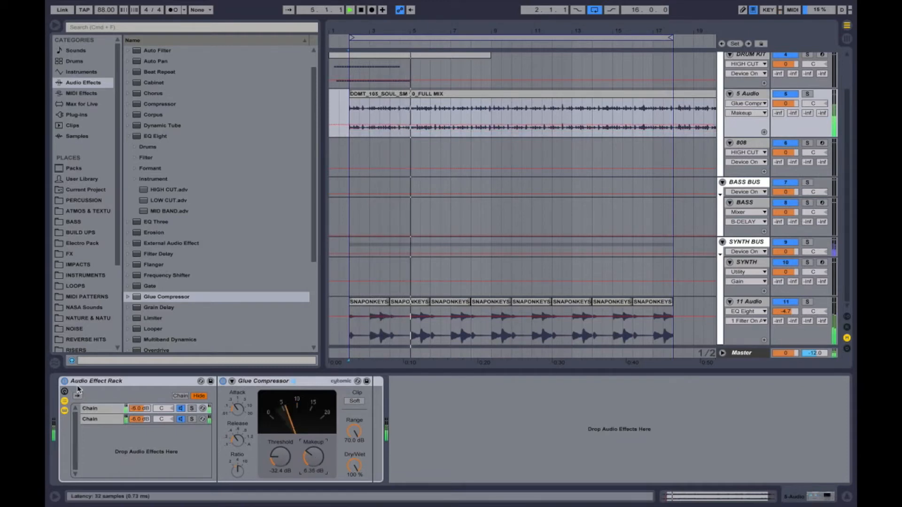
pyautogui.moveTo(237, 409); pyautogui.dragTo(237, 415)
pyautogui.moveTo(314, 456); pyautogui.dragTo(313, 441)
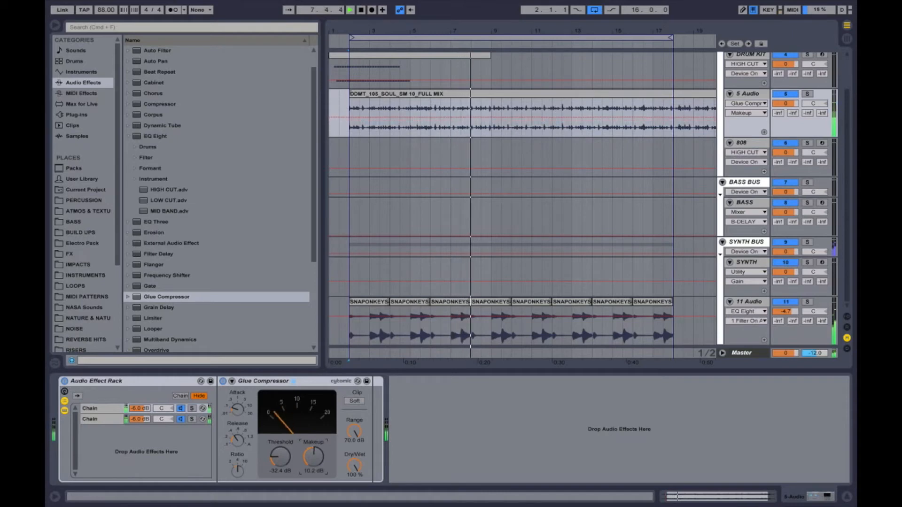
pyautogui.click(64, 381)
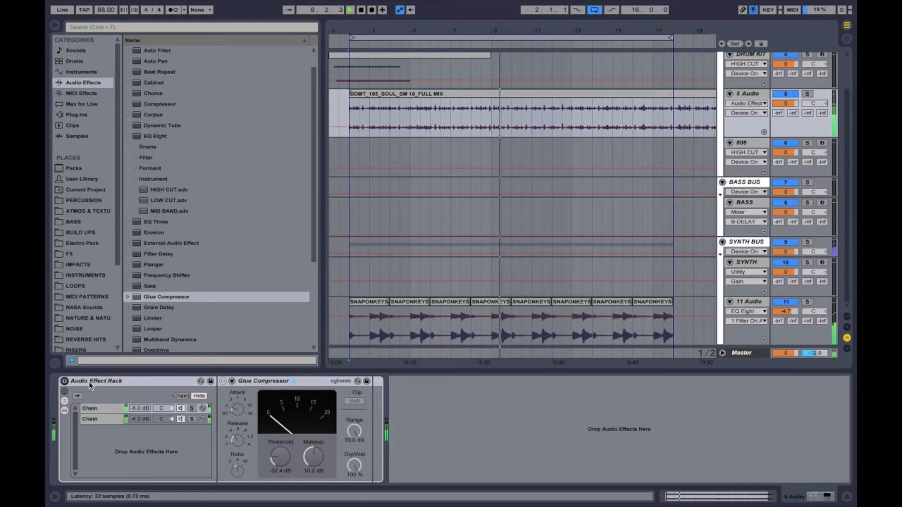
pyautogui.click(64, 380)
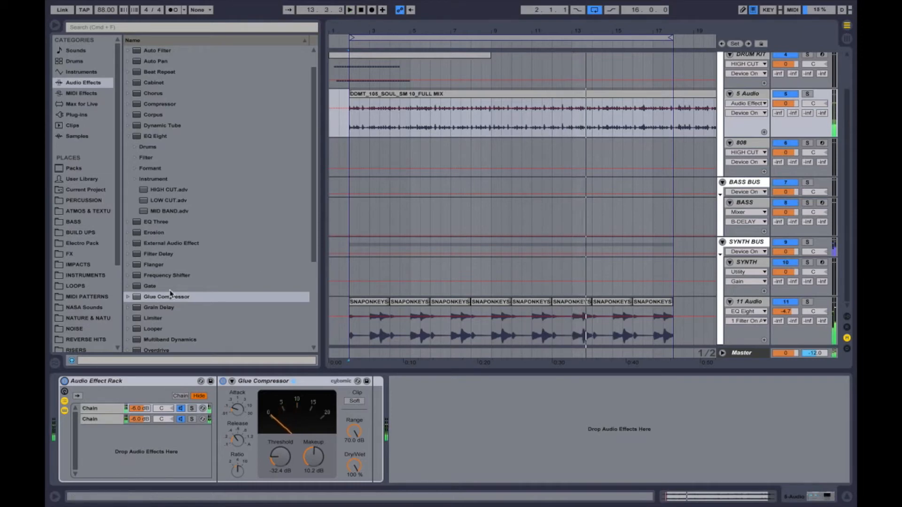
pyautogui.press('super+z')
pyautogui.click(371, 305)
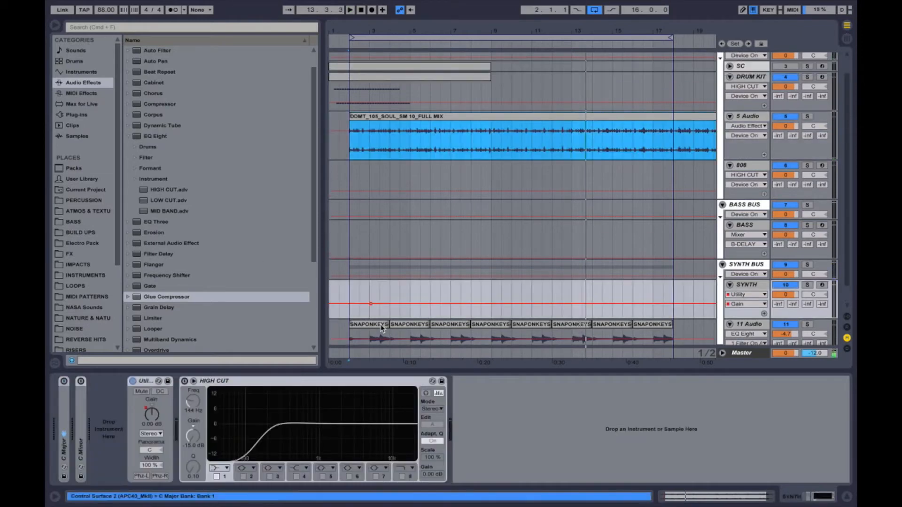
pyautogui.press('super+z')
# Add a Ping Pong Delay after the two EQ Eight devices on the 11 Audio track.
pyautogui.scroll(1, 370, 319)
pyautogui.click(371, 323)
pyautogui.click(367, 333)
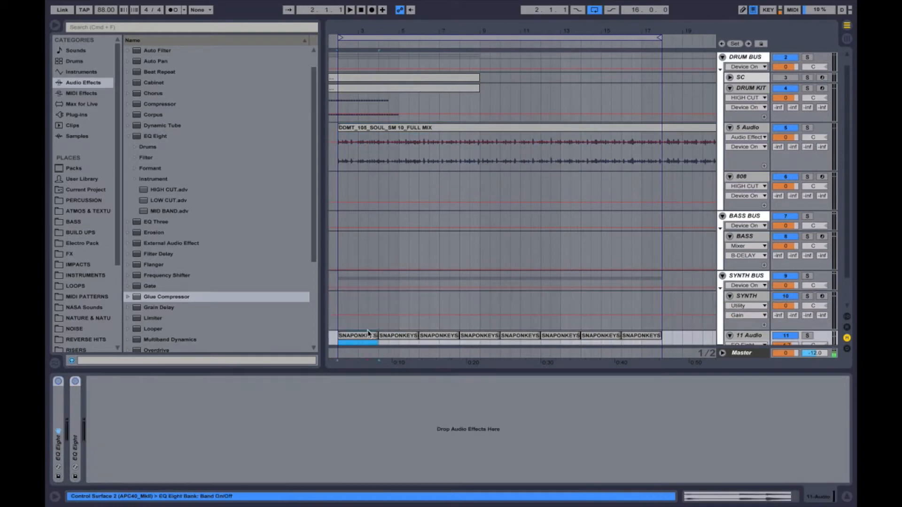
pyautogui.click(148, 378)
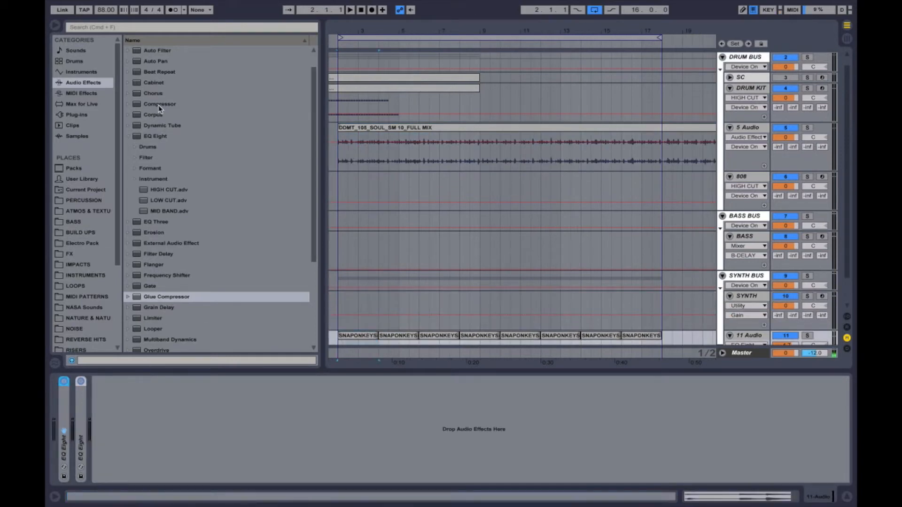
pyautogui.scroll(-4, 174, 259)
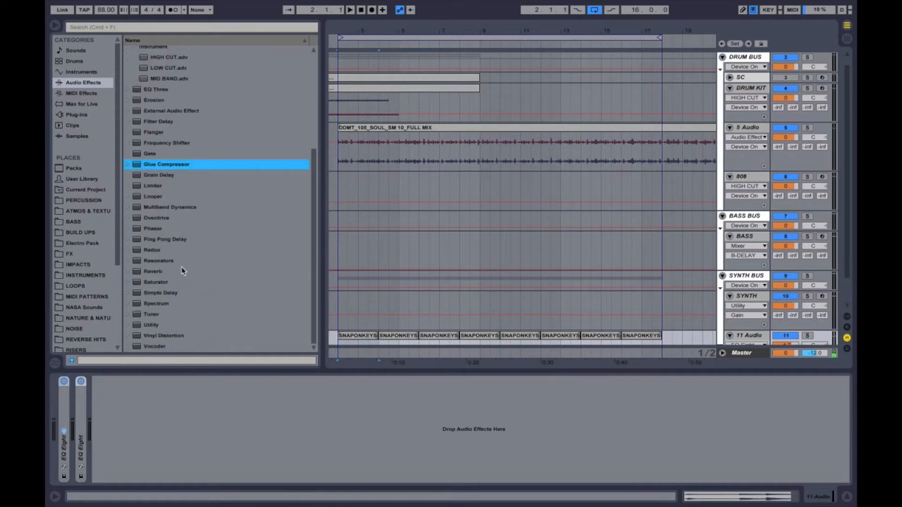
pyautogui.moveTo(171, 240); pyautogui.dragTo(214, 377)
# During playback, set the Ping Pong Delay's dry/wet to 29 %, beat division to 4, filter frequency to 1.81 kHz and filter width to 9.00.
pyautogui.press('space')
pyautogui.click(139, 467)
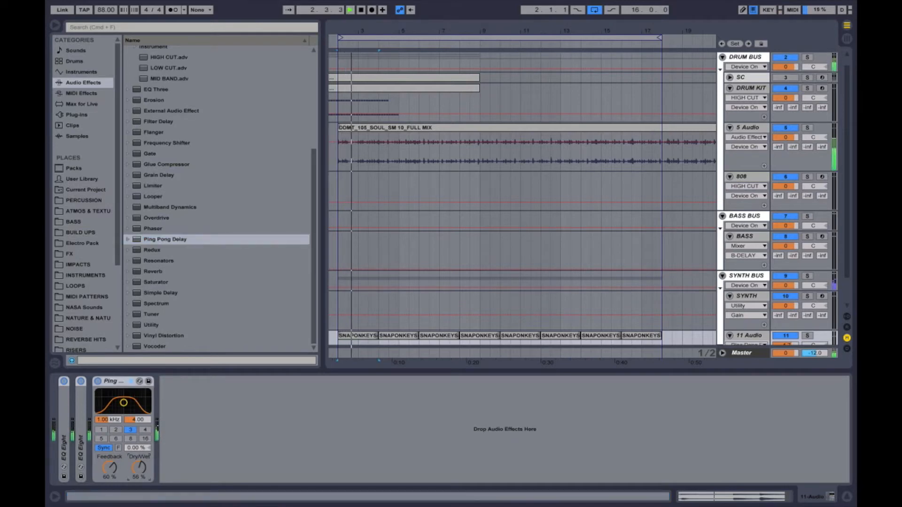
pyautogui.moveTo(139, 467); pyautogui.dragTo(138, 483)
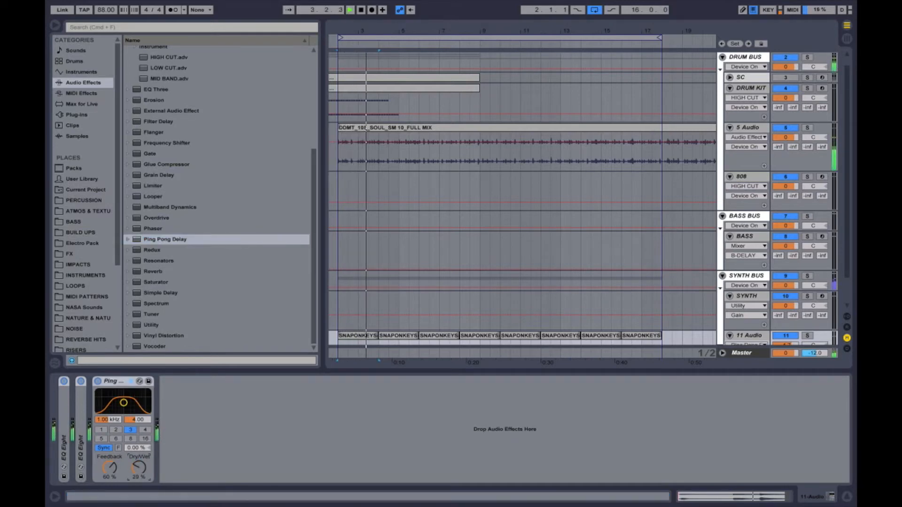
pyautogui.click(117, 432)
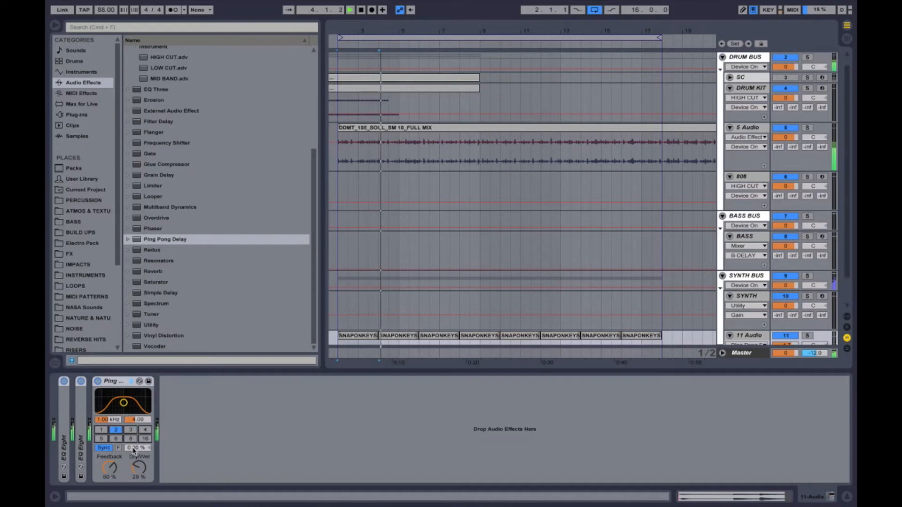
pyautogui.moveTo(136, 421)
pyautogui.mouseDown()
pyautogui.moveTo(135, 404)
pyautogui.moveTo(108, 414)
pyautogui.moveTo(133, 417)
pyautogui.mouseUp()
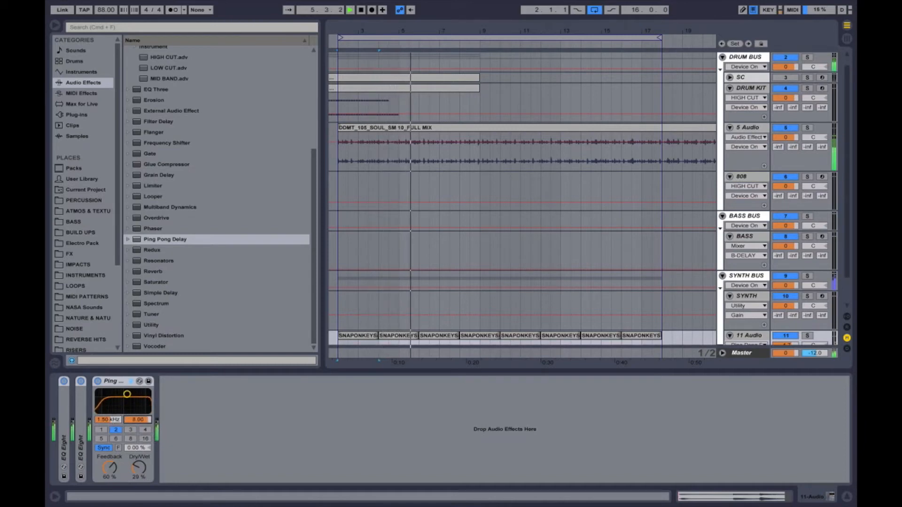
pyautogui.moveTo(114, 420)
pyautogui.mouseDown()
pyautogui.moveTo(114, 412)
pyautogui.moveTo(108, 421)
pyautogui.mouseUp()
pyautogui.click(138, 467)
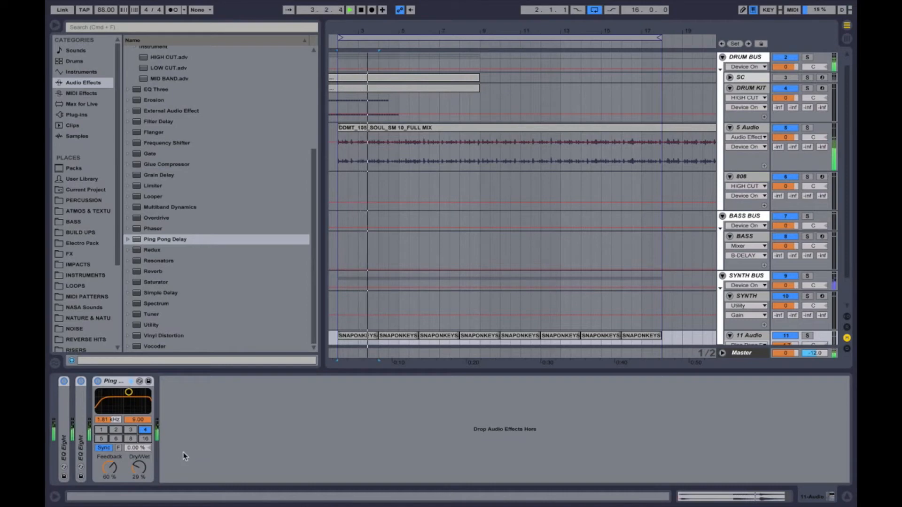
# Group the Ping Pong Delay into an Audio Effect Rack and create a second, empty chain in it.
pyautogui.click(128, 389)
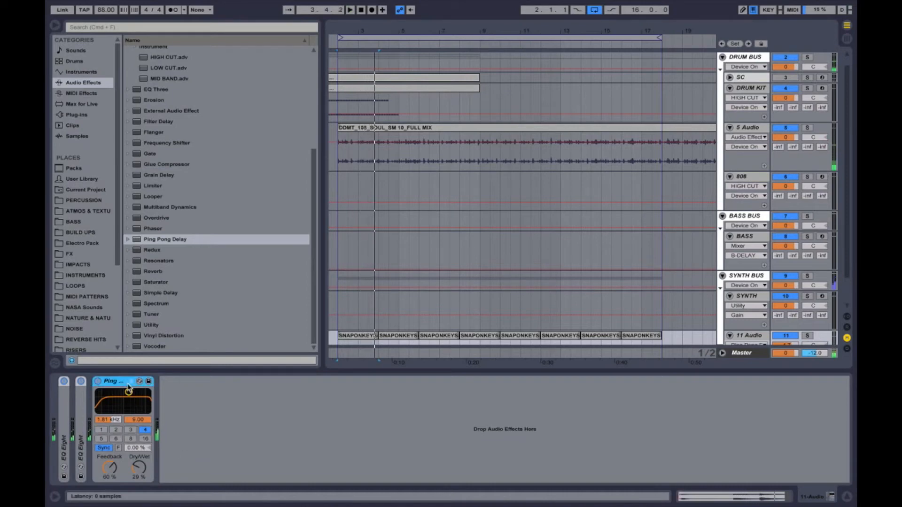
pyautogui.press('super+g')
pyautogui.rightClick(167, 438)
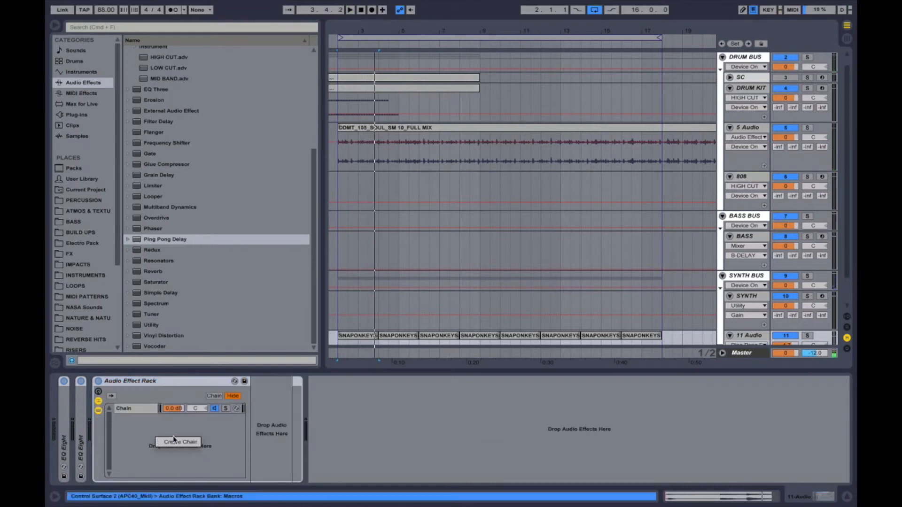
pyautogui.click(179, 443)
# Set both chains of the Ping Pong Delay's rack to -6 dB and play the track with the delay chain selected.
pyautogui.click(177, 410)
pyautogui.moveTo(176, 409); pyautogui.dragTo(177, 396)
pyautogui.write('-6')
pyautogui.press('Return')
pyautogui.click(177, 418)
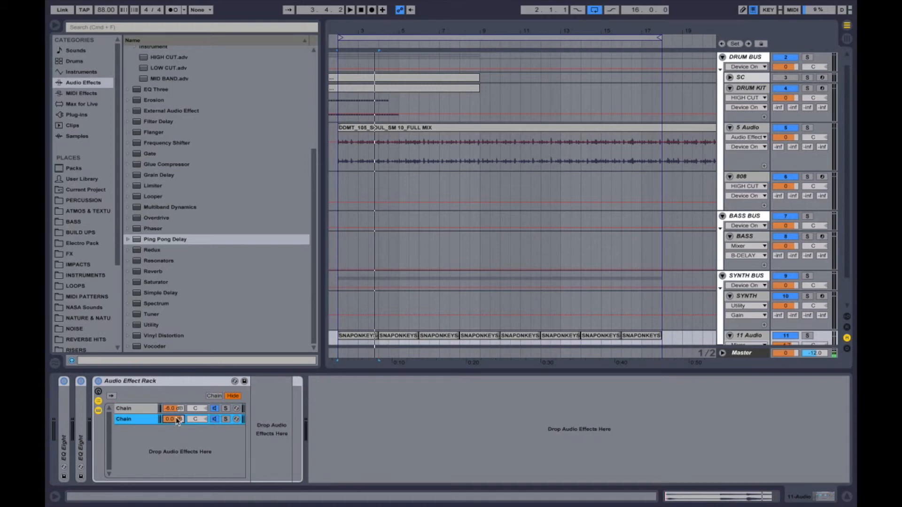
pyautogui.click(146, 409)
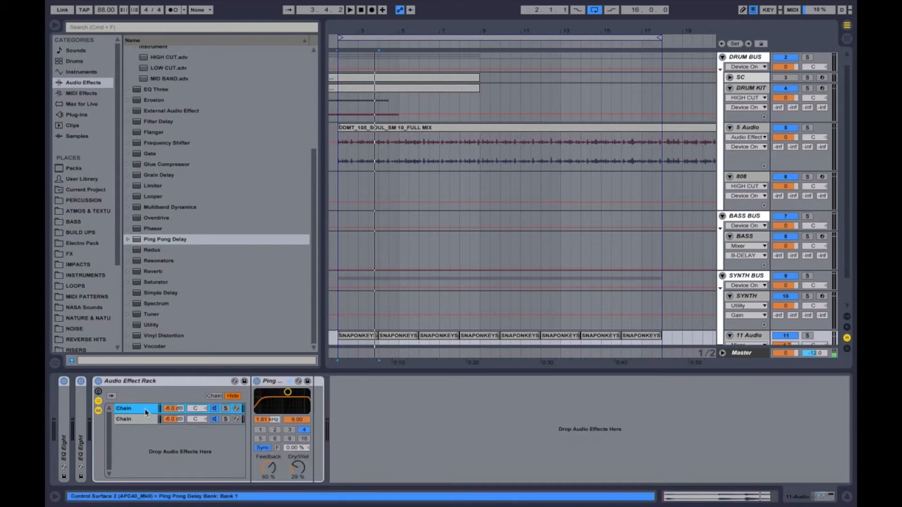
pyautogui.press('space')
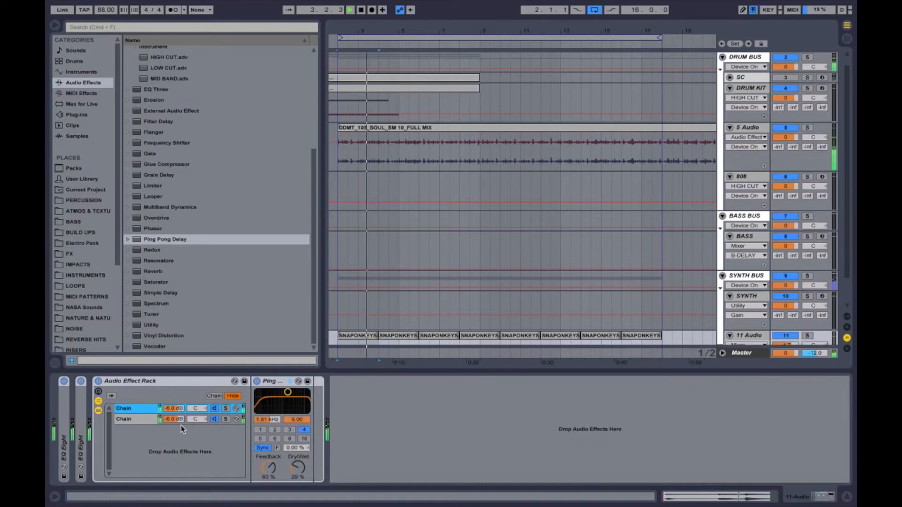
# Set the Ping Pong Delay's dry/wet to 39 % and its beat division to 2 during playback.
pyautogui.moveTo(292, 473); pyautogui.dragTo(310, 469)
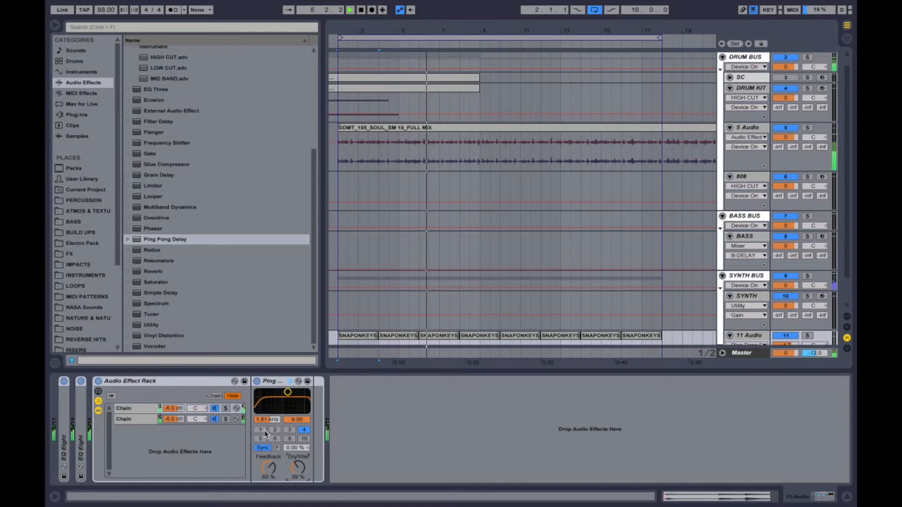
pyautogui.click(277, 430)
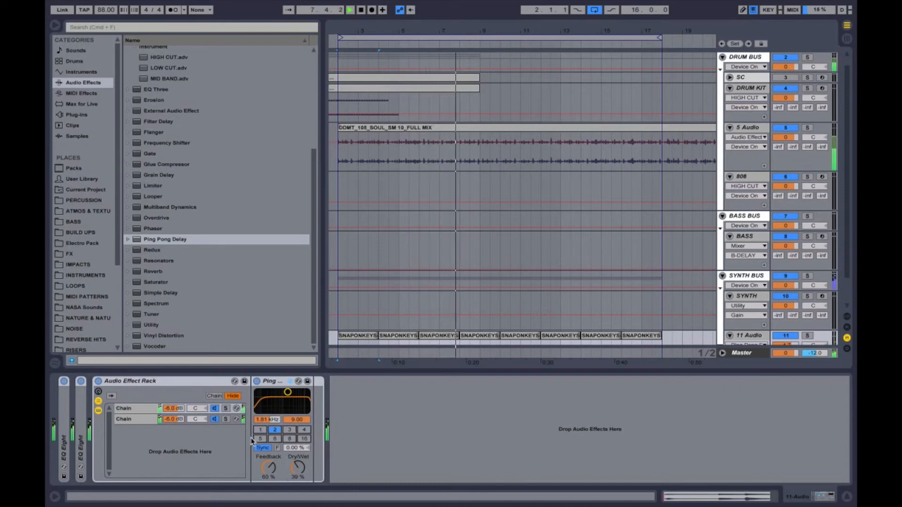
# Stop playback and rename the empty chain "dry" and the Ping Pong Delay's chain "delay".
pyautogui.click(133, 423)
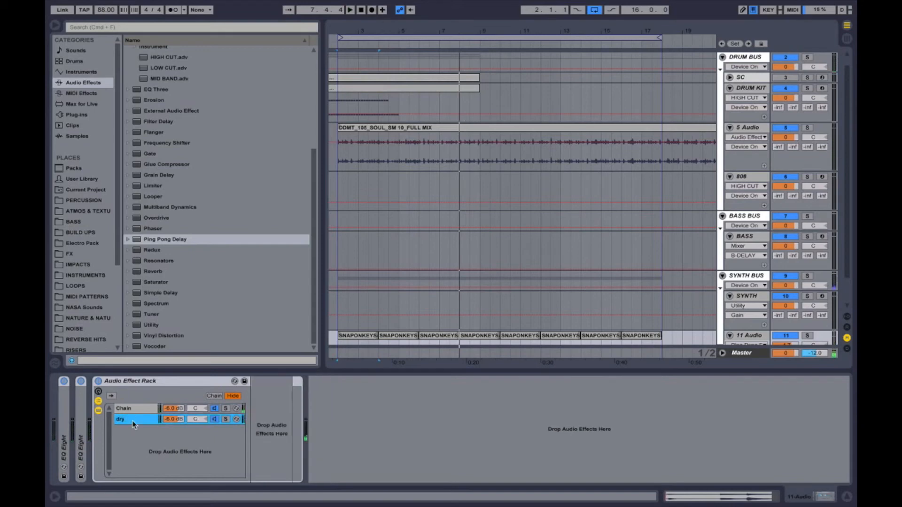
pyautogui.click(137, 407)
pyautogui.press('super+r')
pyautogui.write('del')
pyautogui.press('Return')
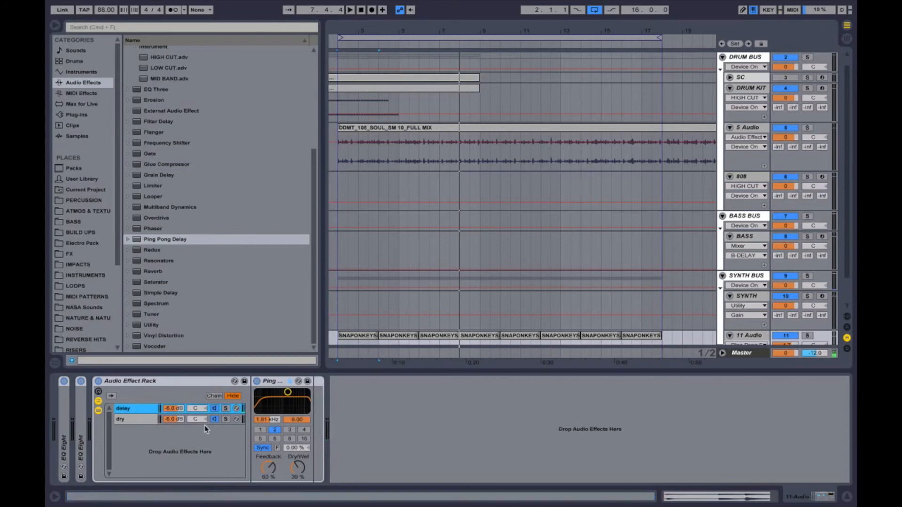
# Pan the delay chain to 50R and the dry chain to 50L, and play the track to hear the split.
pyautogui.moveTo(196, 422); pyautogui.dragTo(195, 361)
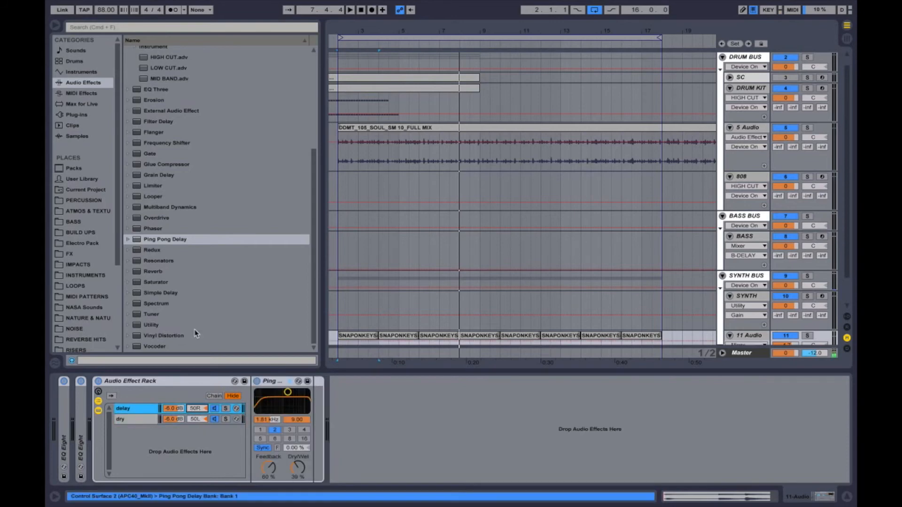
pyautogui.press('space')
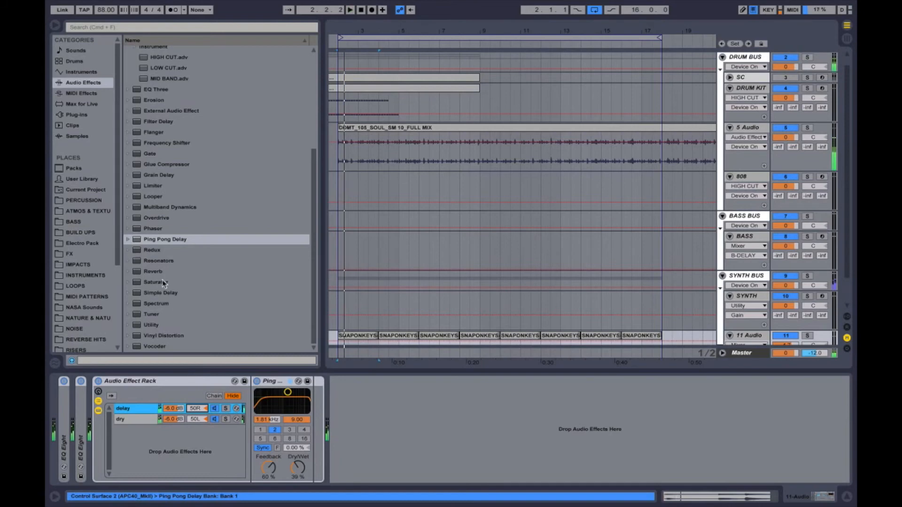
# Add a Utility after the Audio Effect Rack, set its gain to 3.00 dB and resume playback.
pyautogui.doubleClick(150, 327)
pyautogui.moveTo(357, 417); pyautogui.dragTo(356, 415)
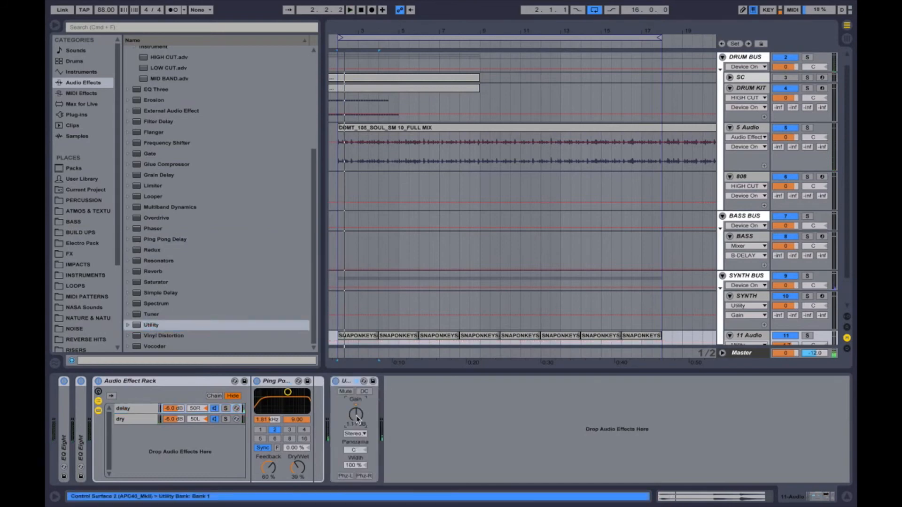
pyautogui.press('space')
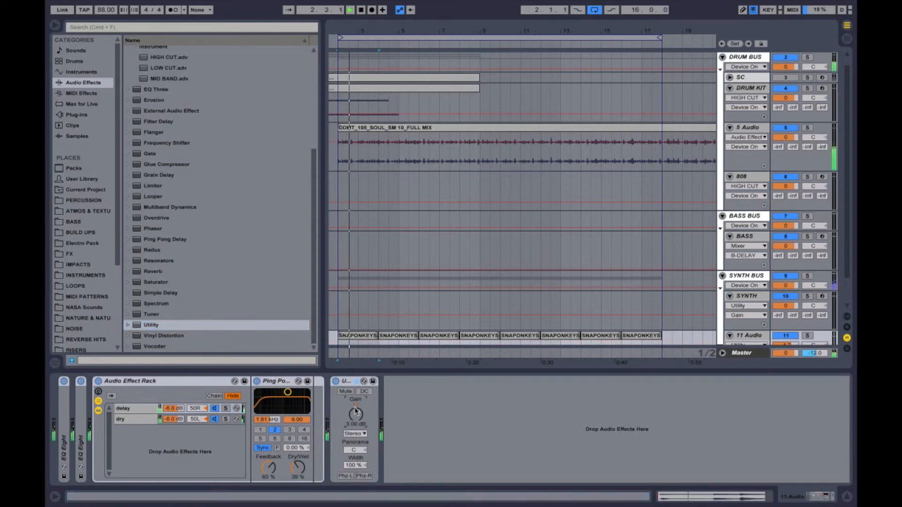
# Group the delay rack and the Utility into an outer Audio Effect Rack, and bypass and re-enable it to compare the sound.
pyautogui.click(346, 381)
pyautogui.click(179, 380)
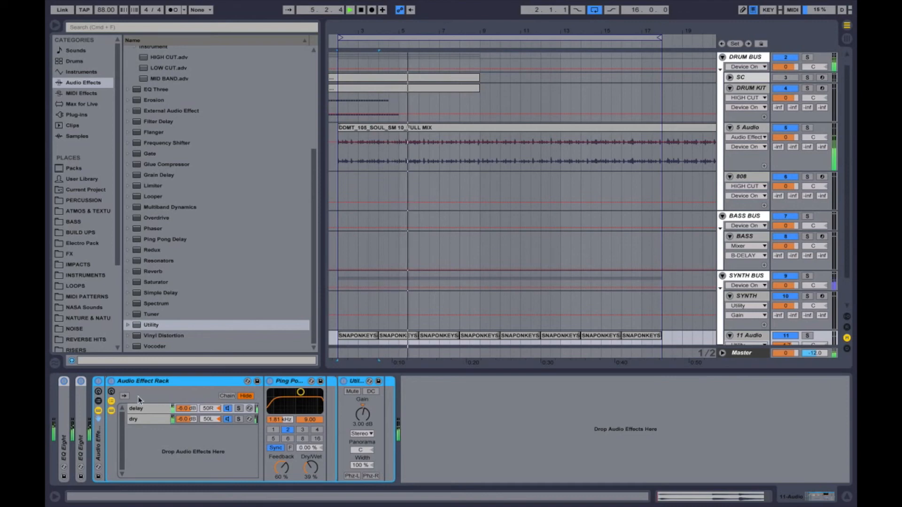
pyautogui.click(98, 382)
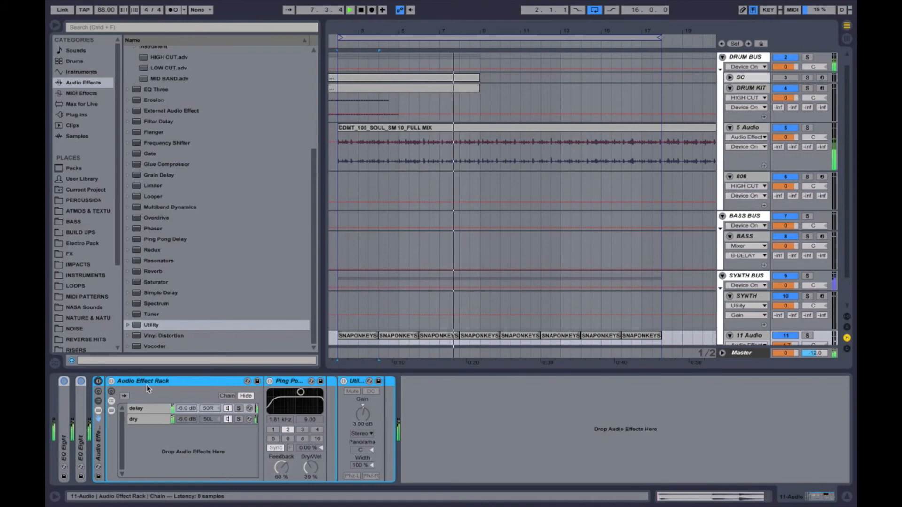
pyautogui.click(98, 381)
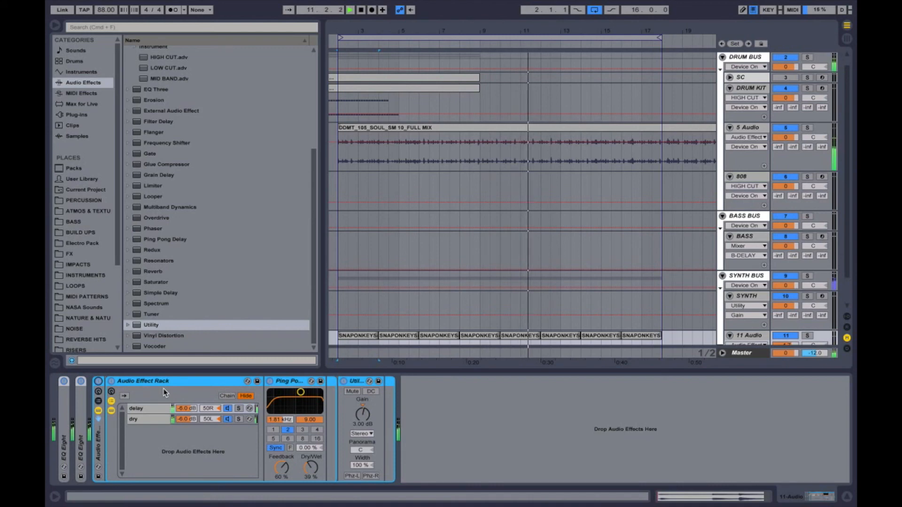
# Switch the Ping Pong Delay from Sync to Time mode, with a delay time of 204 ms and dry/wet at 60 %.
pyautogui.click(276, 448)
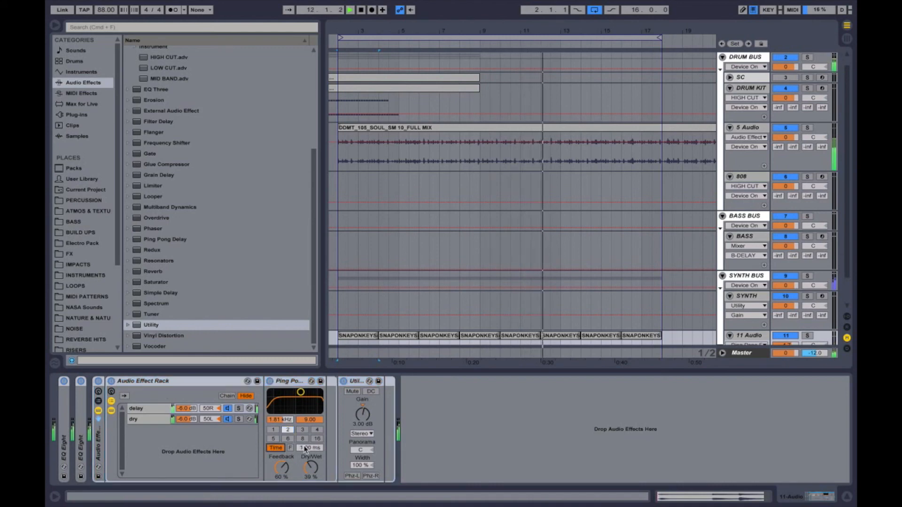
pyautogui.scroll(-5, 315, 450)
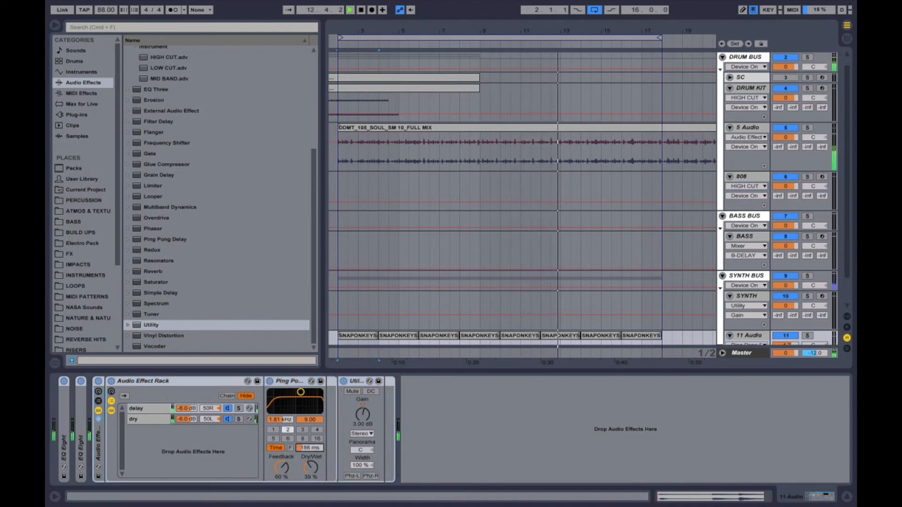
pyautogui.moveTo(315, 448); pyautogui.dragTo(315, 457)
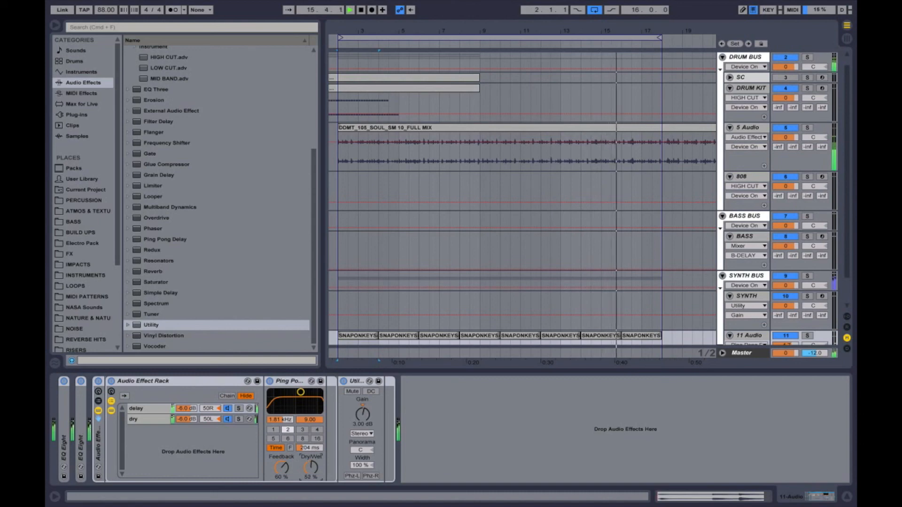
pyautogui.moveTo(313, 470); pyautogui.dragTo(313, 469)
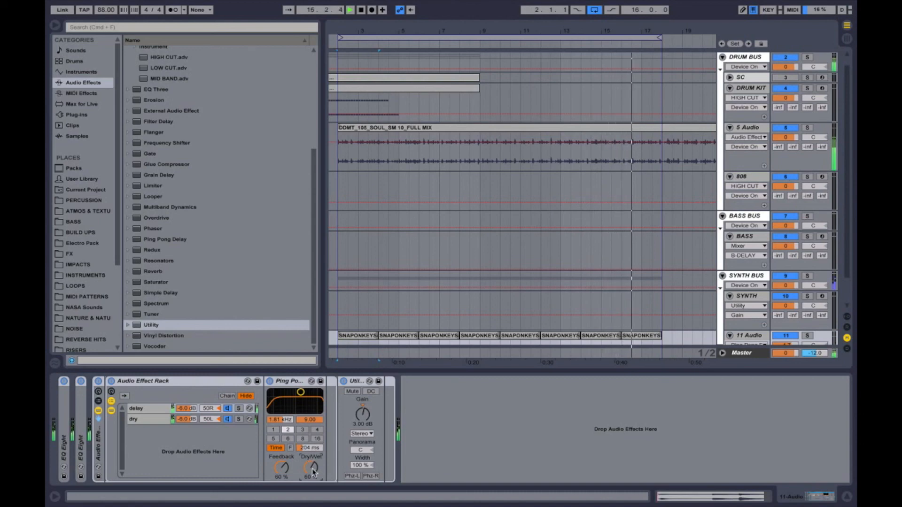